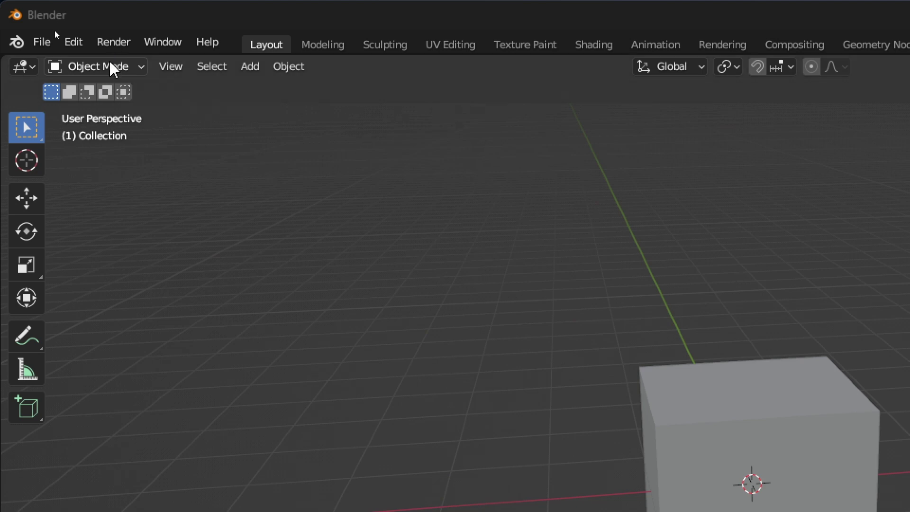
Put the default cube into Edit Mode and widen the toolbar so the tool names are readable.
{"action": "left_click", "coordinate": [56, 35]}
{"action": "left_click", "coordinate": [113, 66]}
{"action": "left_click", "coordinate": [701, 399]}
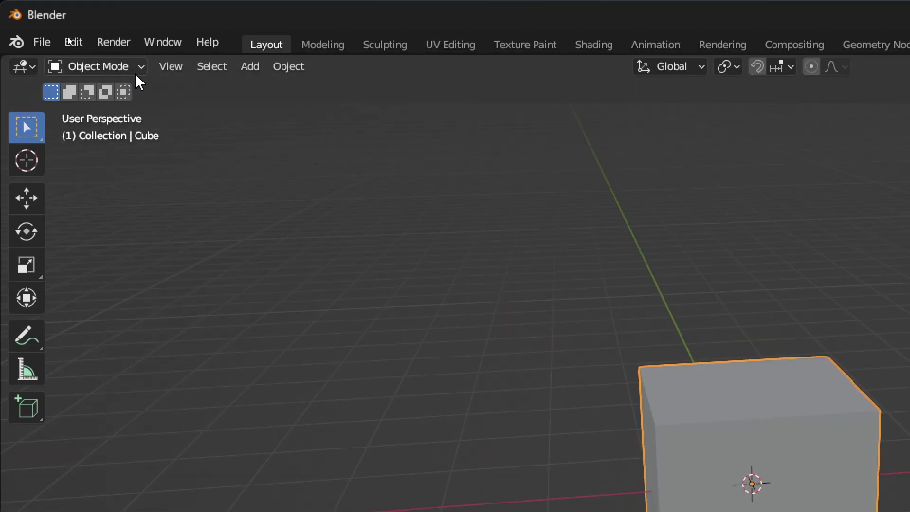
{"action": "left_click", "coordinate": [124, 69]}
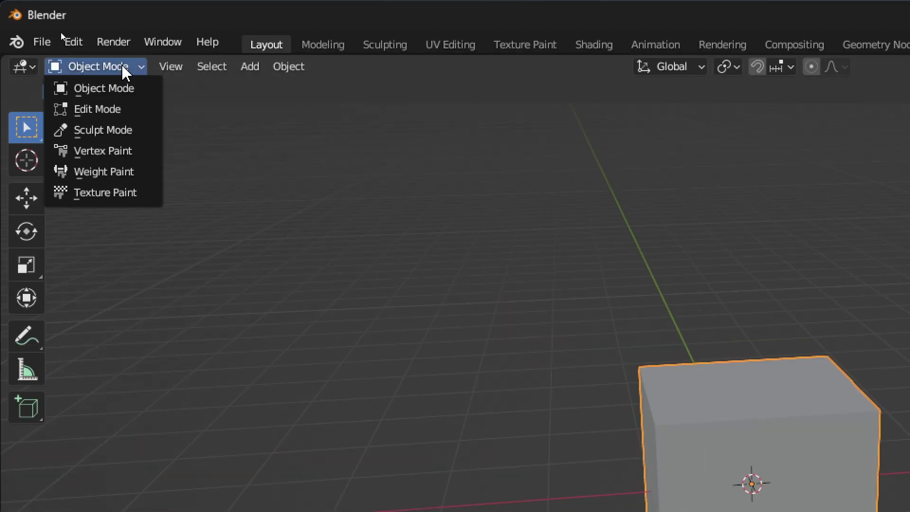
{"action": "left_click", "coordinate": [123, 110]}
{"action": "left_click_drag", "start_coordinate": [43, 147], "coordinate": [149, 147]}
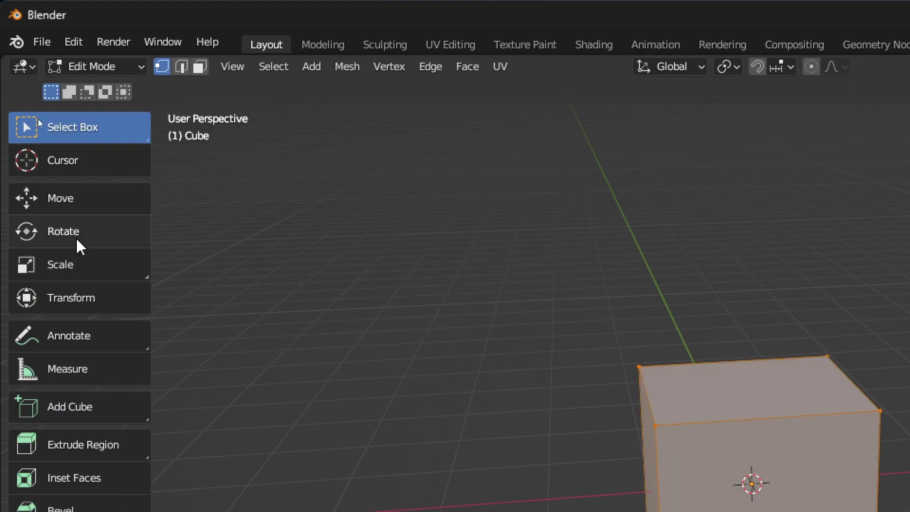
{"action": "key", "text": "t"}
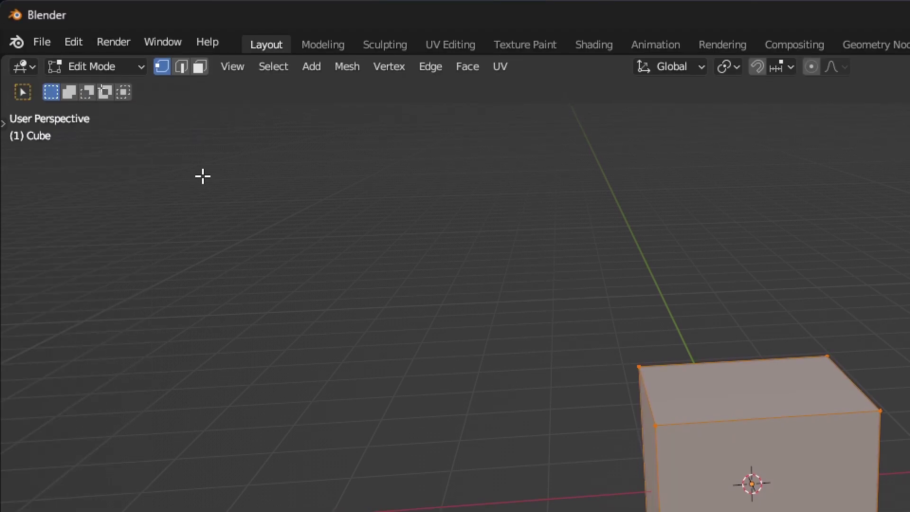
{"action": "key", "text": "t"}
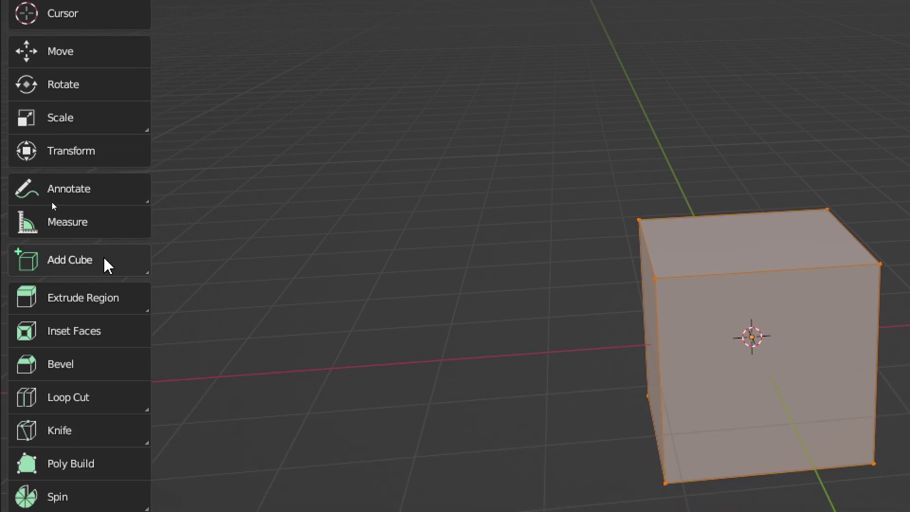
With the Extrude Region tool, extrude the cube's rear top corner vertex outward into a loose edge.
{"action": "left_click", "coordinate": [98, 286]}
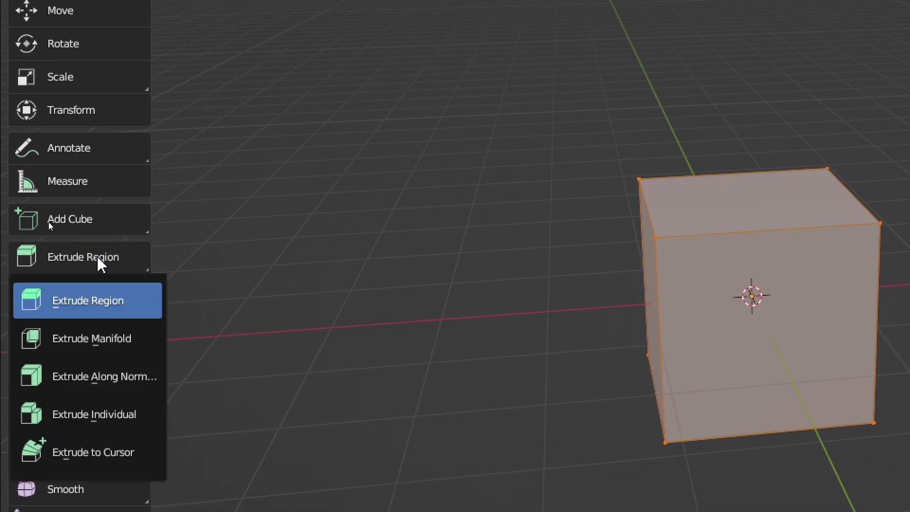
{"action": "left_click", "coordinate": [98, 259]}
{"action": "left_click", "coordinate": [515, 172]}
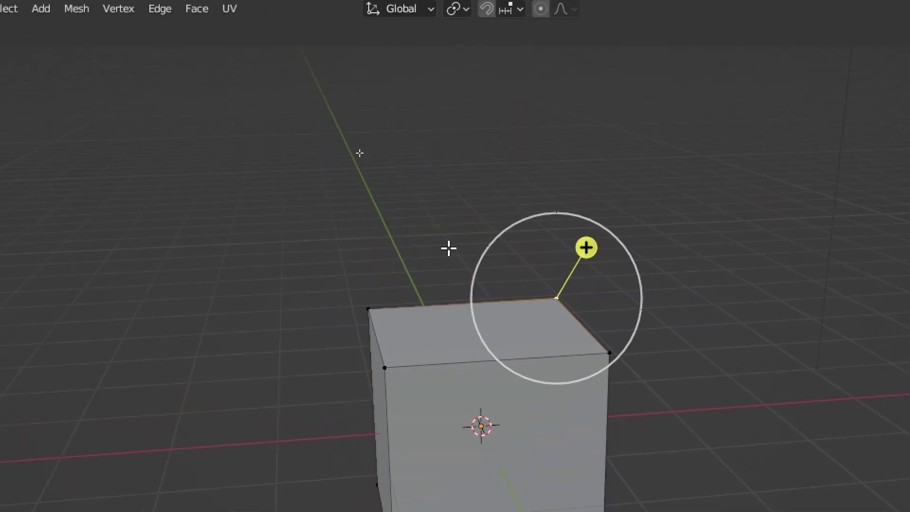
{"action": "left_click_drag", "start_coordinate": [552, 115], "coordinate": [567, 98]}
{"action": "left_click_drag", "start_coordinate": [459, 253], "coordinate": [499, 204]}
{"action": "middle_click_drag", "start_coordinate": [489, 305], "coordinate": [342, 269]}
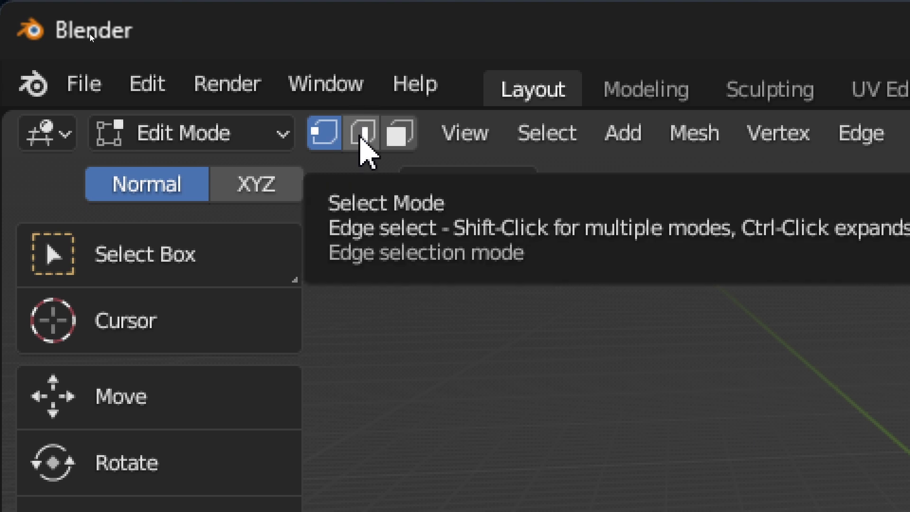
Switch to face selection and extrude the cube's top face upward by roughly one cube height.
{"action": "left_click", "coordinate": [402, 137]}
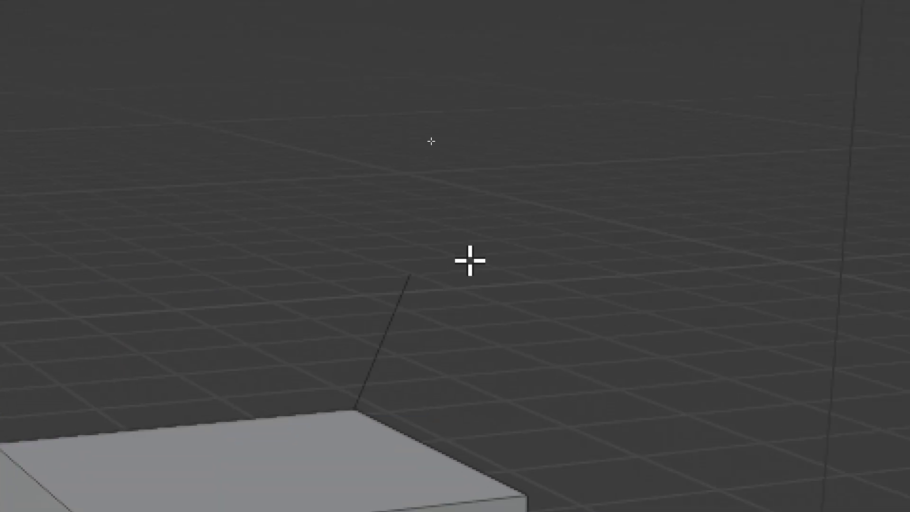
{"action": "left_click", "coordinate": [289, 456]}
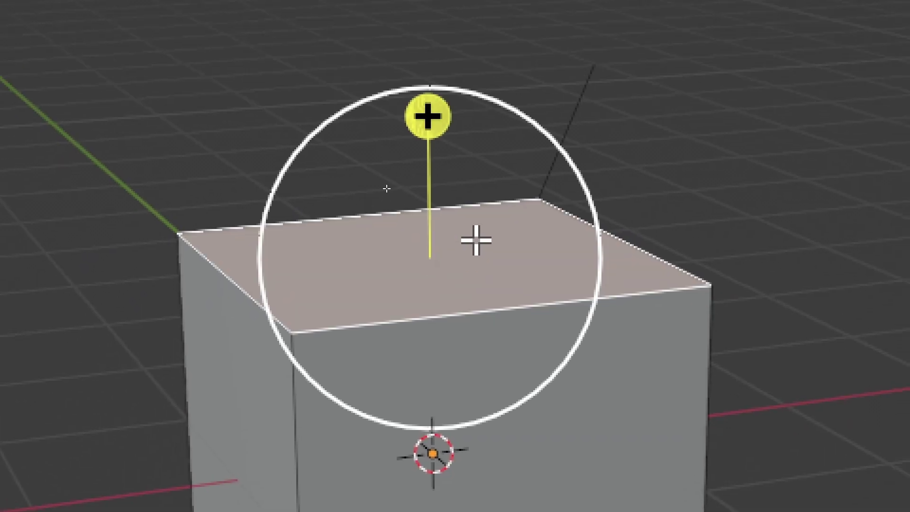
{"action": "mouse_move", "coordinate": [455, 256]}
{"action": "left_mouse_down"}
{"action": "mouse_move", "coordinate": [457, 240]}
{"action": "mouse_move", "coordinate": [457, 264]}
{"action": "left_mouse_up"}
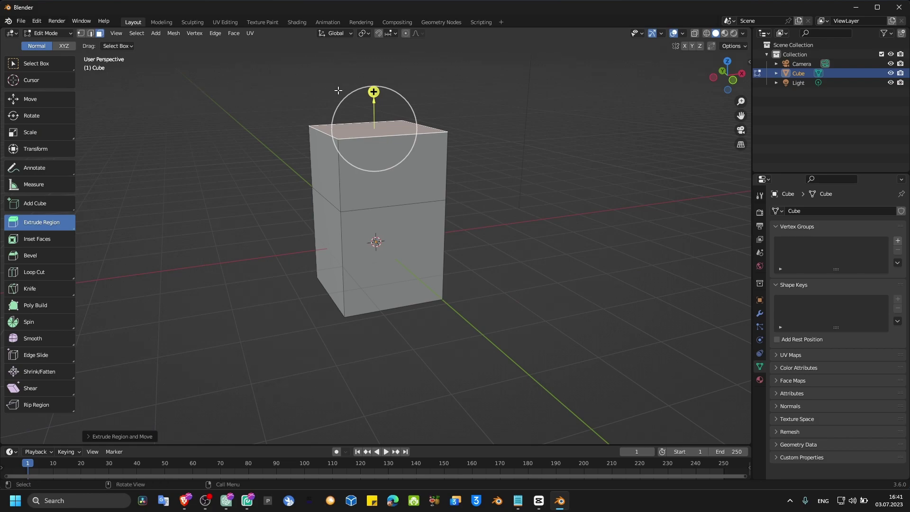
Hide the toolbar and extrude the top face upward again to stack a third block on the column.
{"action": "middle_click_drag", "start_coordinate": [338, 90], "coordinate": [342, 98]}
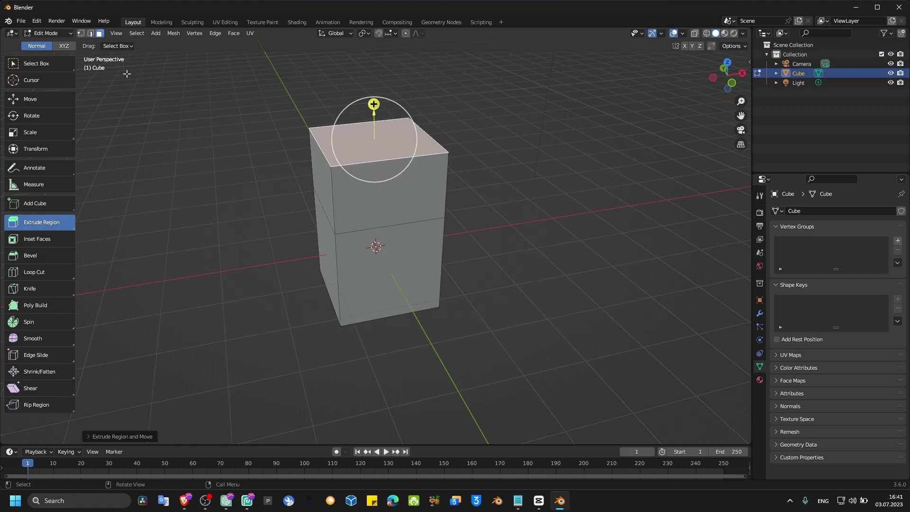
{"action": "key", "text": "t"}
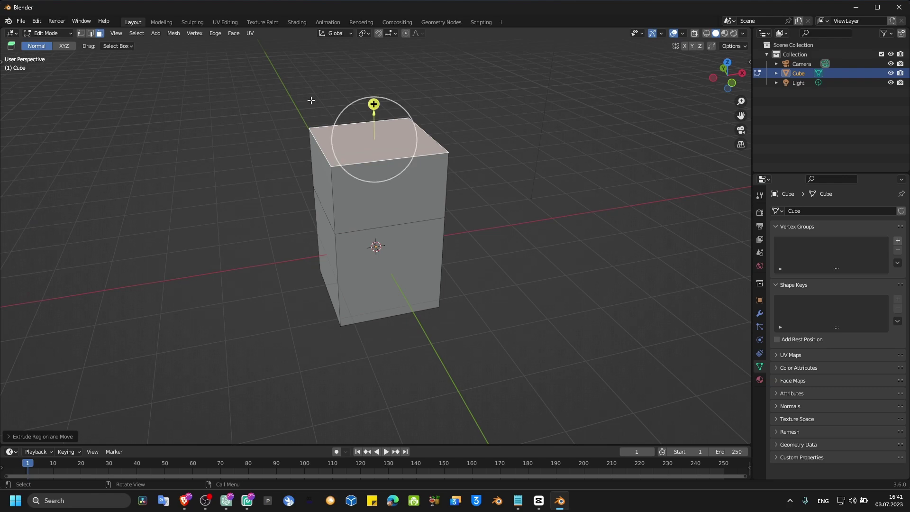
{"action": "middle_click_drag", "start_coordinate": [433, 123], "coordinate": [401, 148]}
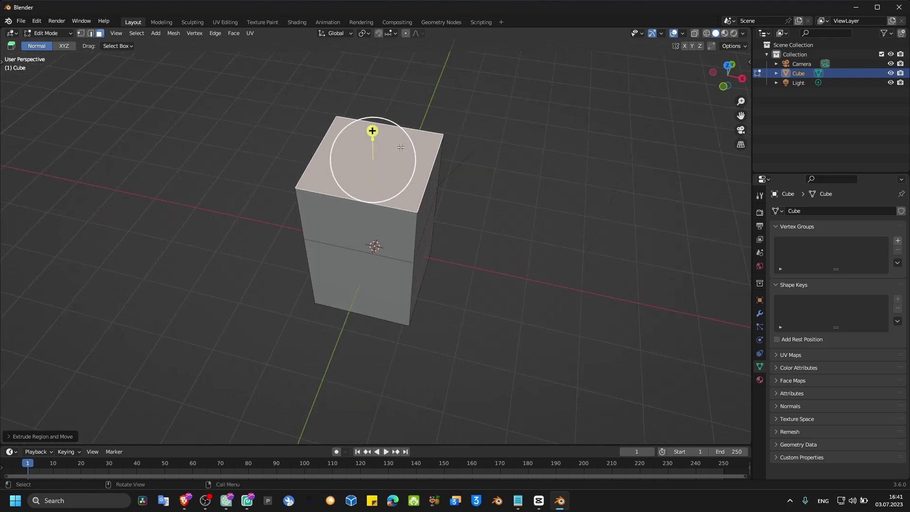
{"action": "key", "text": "w"}
{"action": "key", "text": "e"}
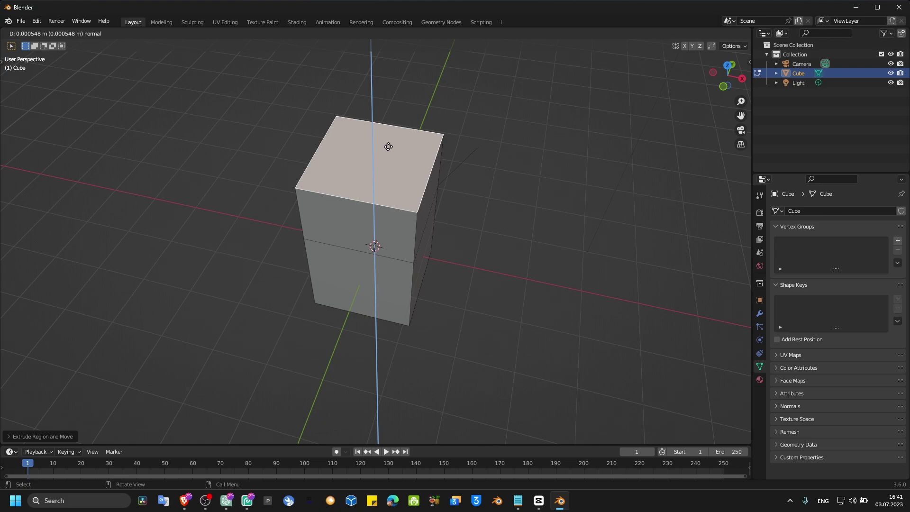
{"action": "left_click", "coordinate": [413, 160]}
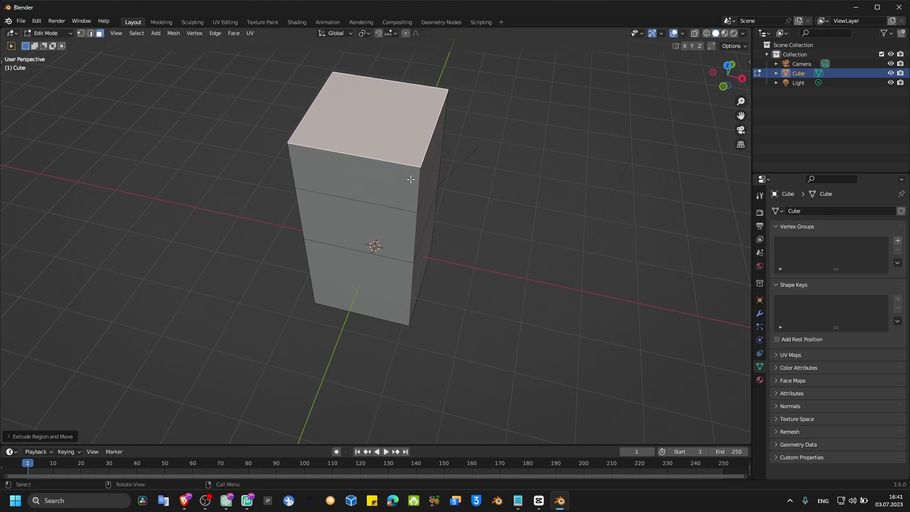
Extrude the middle block's four side faces outward into horizontal arms and the column's bottom face downward.
{"action": "left_click", "coordinate": [429, 182]}
{"action": "middle_click_drag", "start_coordinate": [439, 190], "coordinate": [382, 158]}
{"action": "key", "text": "e"}
{"action": "left_click", "coordinate": [558, 190]}
{"action": "left_click", "coordinate": [415, 120]}
{"action": "left_click", "coordinate": [325, 176]}
{"action": "key", "text": "e"}
{"action": "left_click", "coordinate": [295, 259]}
{"action": "left_click", "coordinate": [396, 268]}
{"action": "middle_click_drag", "start_coordinate": [396, 268], "coordinate": [351, 275]}
{"action": "key", "text": "e"}
{"action": "left_click", "coordinate": [299, 348]}
{"action": "middle_click_drag", "start_coordinate": [299, 348], "coordinate": [377, 219]}
{"action": "left_click", "coordinate": [378, 219]}
{"action": "key", "text": "e"}
{"action": "left_click", "coordinate": [483, 340]}
{"action": "middle_click_drag", "start_coordinate": [445, 240], "coordinate": [403, 211]}
{"action": "left_click", "coordinate": [421, 203]}
{"action": "key", "text": "e"}
{"action": "left_click", "coordinate": [594, 294]}
Extrude the end face of the arm along positive X further outward.
{"action": "middle_click_drag", "start_coordinate": [484, 205], "coordinate": [478, 237]}
{"action": "left_click", "coordinate": [388, 227]}
{"action": "middle_click_drag", "start_coordinate": [389, 228], "coordinate": [250, 150]}
{"action": "key", "text": "e"}
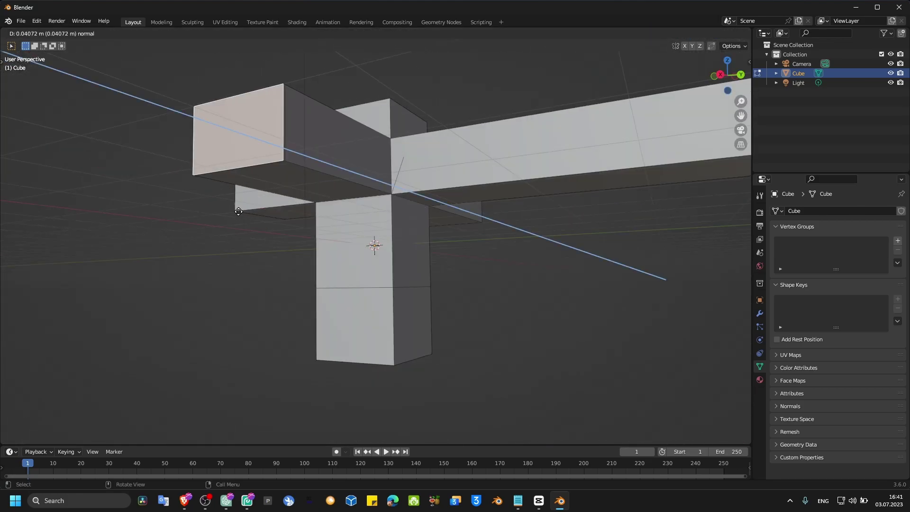
{"action": "left_click", "coordinate": [238, 211]}
Extrude the topmost face of the column upward above the arms.
{"action": "middle_click_drag", "start_coordinate": [239, 212], "coordinate": [286, 275]}
{"action": "left_click", "coordinate": [378, 190]}
{"action": "middle_click_drag", "start_coordinate": [400, 188], "coordinate": [386, 124]}
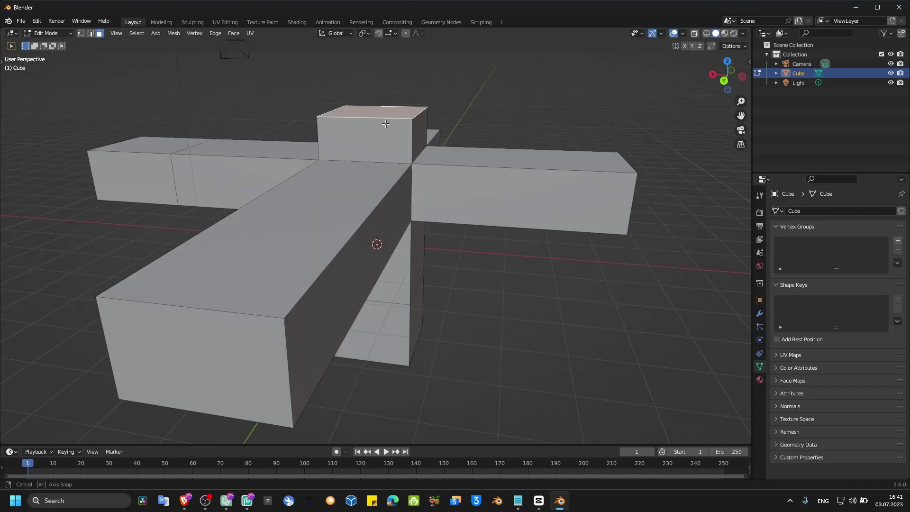
{"action": "left_click", "coordinate": [383, 69]}
{"action": "left_click", "coordinate": [393, 111]}
{"action": "key", "text": "e"}
{"action": "left_click", "coordinate": [393, 48]}
Extrude the column's bottom face far downward to lengthen the post.
{"action": "middle_click_drag", "start_coordinate": [393, 47], "coordinate": [498, 301]}
{"action": "scroll", "coordinate": [398, 199], "scroll_direction": "down", "scroll_amount": 5}
{"action": "key", "text": "e"}
{"action": "left_click", "coordinate": [383, 220]}
{"action": "left_click", "coordinate": [495, 253]}
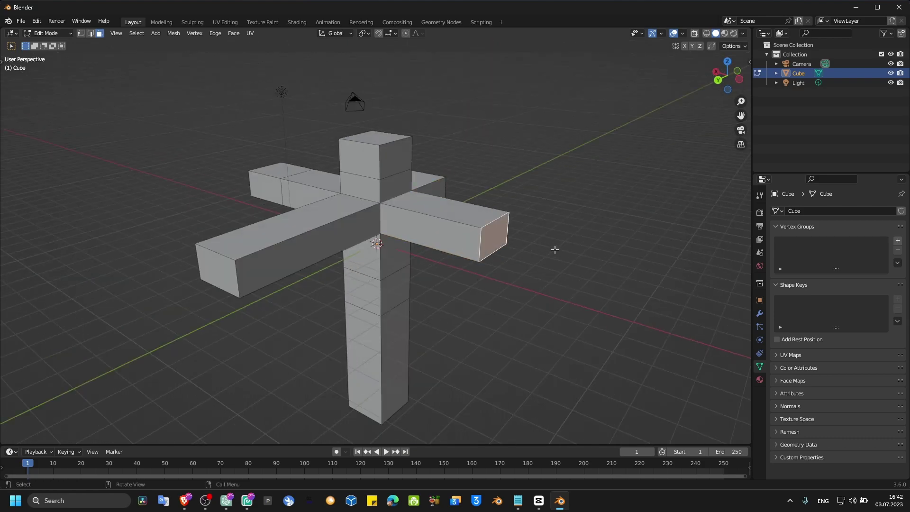
{"action": "right_click", "coordinate": [590, 207]}
{"action": "left_click", "coordinate": [546, 137]}
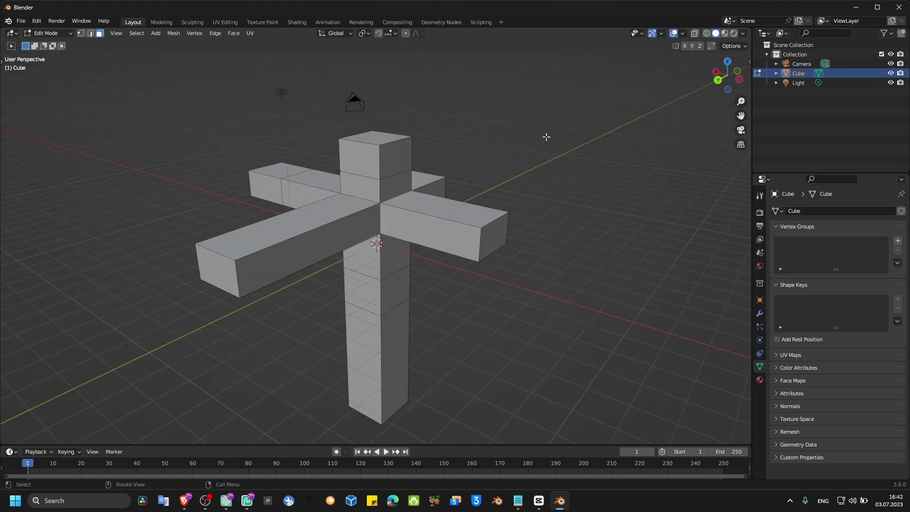
Extrude the end face of the negative X arm sideways, constrained to the global Y axis.
{"action": "left_click", "coordinate": [507, 231]}
{"action": "key", "text": "e"}
{"action": "key", "text": "y"}
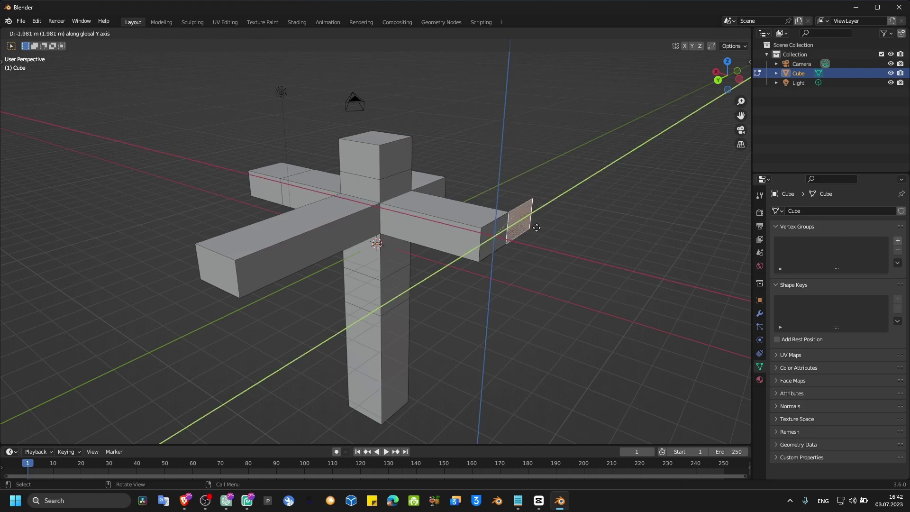
{"action": "left_click", "coordinate": [580, 212]}
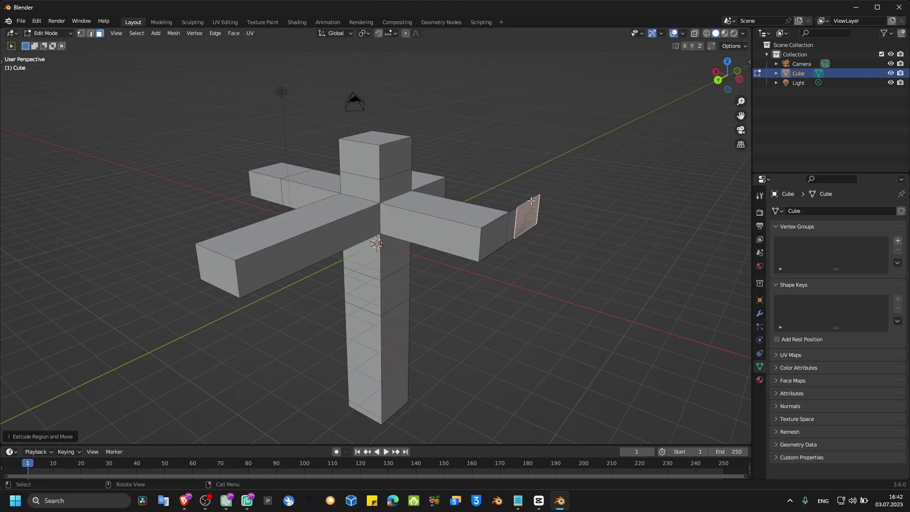
Extrude the column's top face upward to add one more block.
{"action": "left_click", "coordinate": [379, 139]}
{"action": "key", "text": "e"}
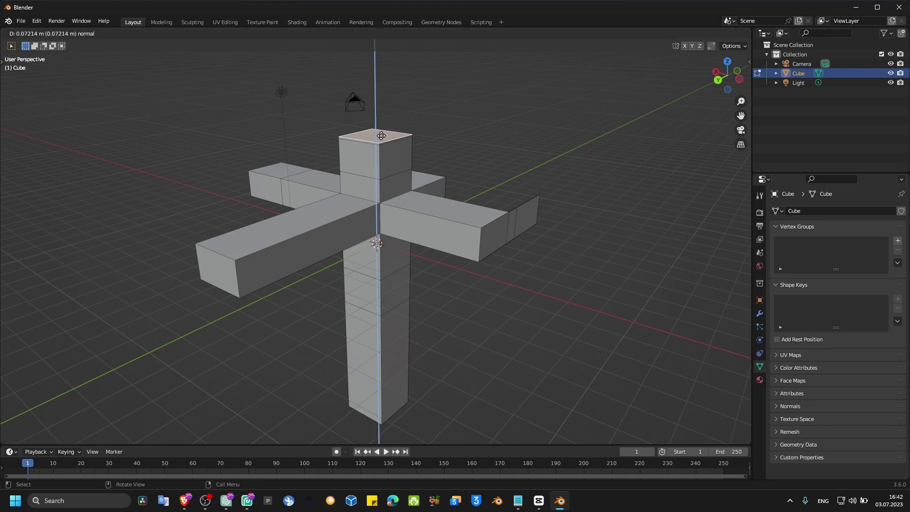
{"action": "key", "text": "Escape"}
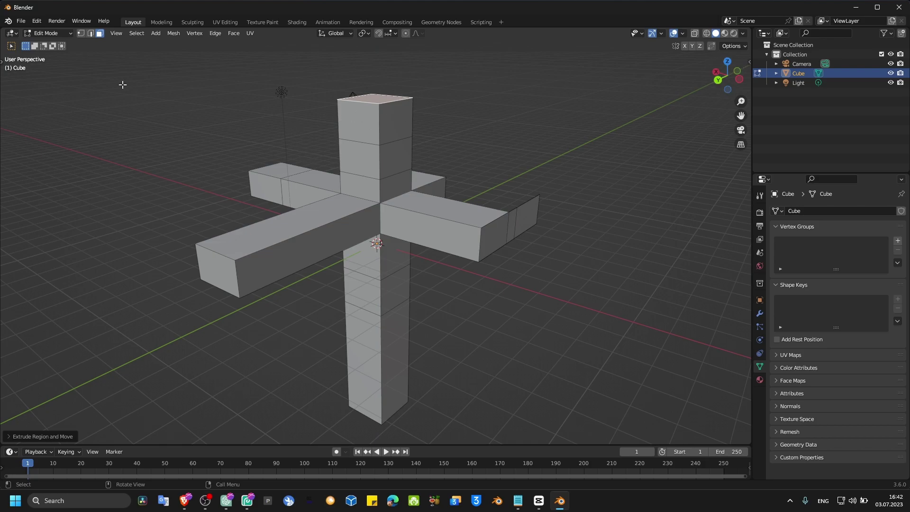
Show the toolbar again and activate the Extrude Manifold tool.
{"action": "key", "text": "t"}
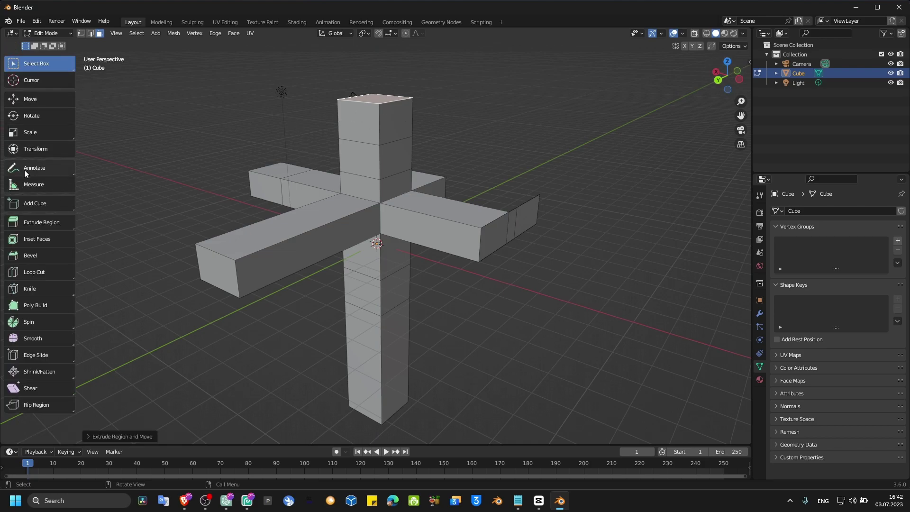
{"action": "left_click", "coordinate": [39, 224]}
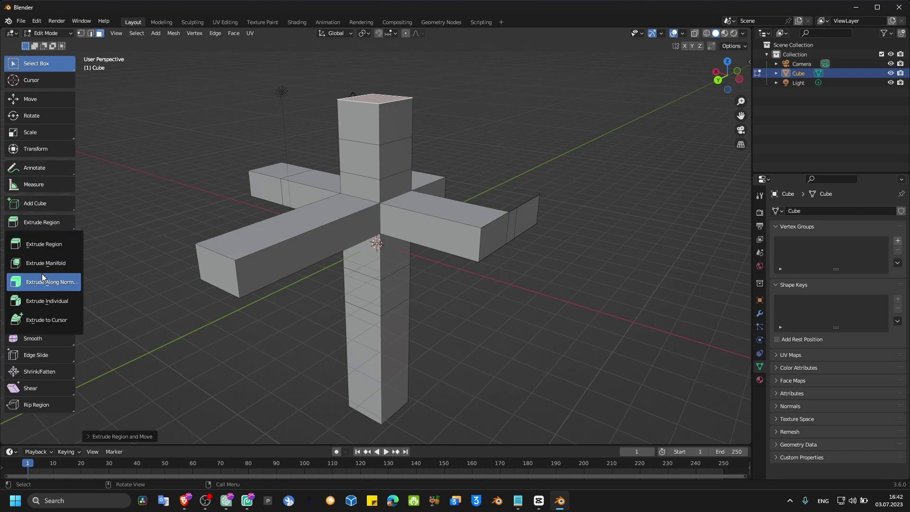
{"action": "left_click", "coordinate": [46, 264]}
Select two opposite side faces of the block just below the topmost one and extrude them along their normals.
{"action": "middle_click_drag", "start_coordinate": [144, 213], "coordinate": [303, 144]}
{"action": "left_click", "coordinate": [392, 150], "text": "shift"}
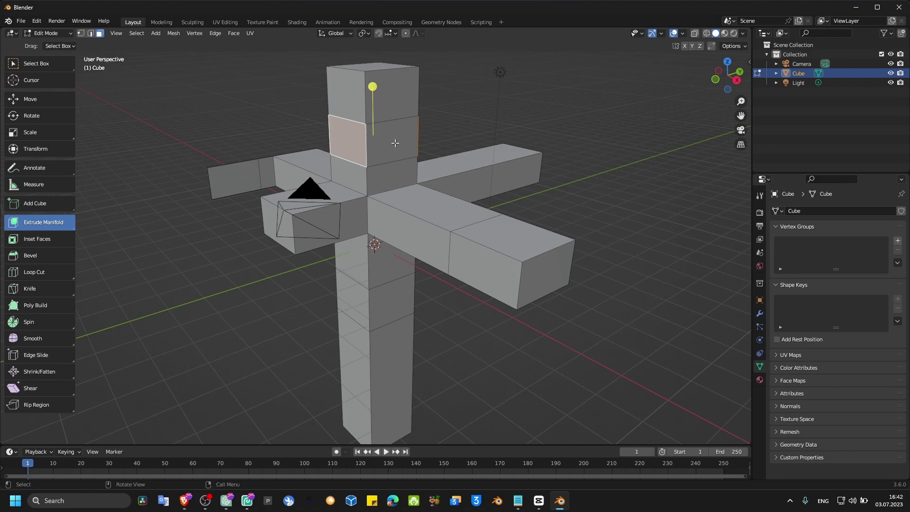
{"action": "key", "text": "alt+e"}
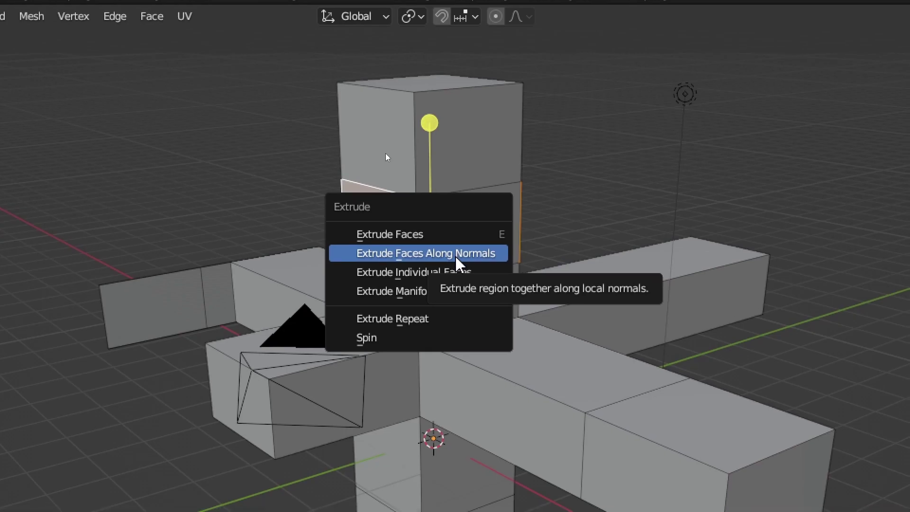
{"action": "left_click", "coordinate": [457, 255]}
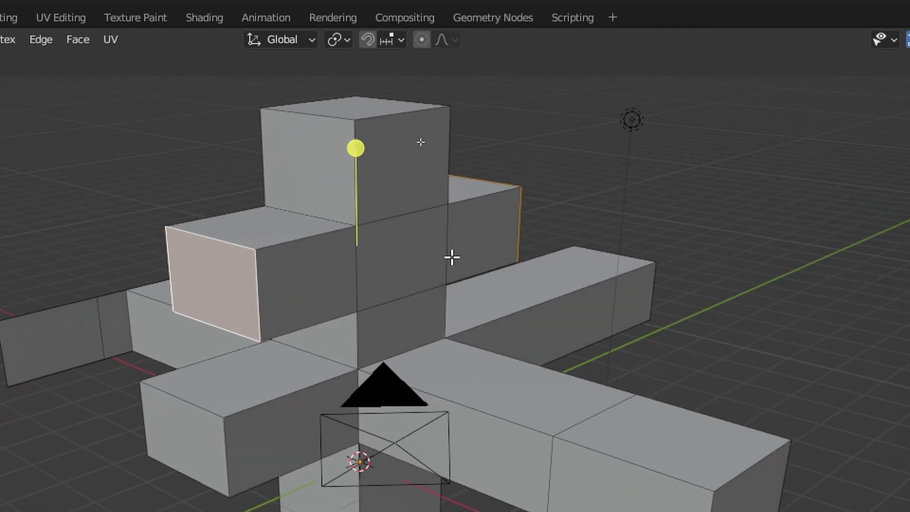
Select the end faces of both upper arms plus that block's two remaining side faces, and extrude all four outward along their normals.
{"action": "left_click", "coordinate": [265, 286]}
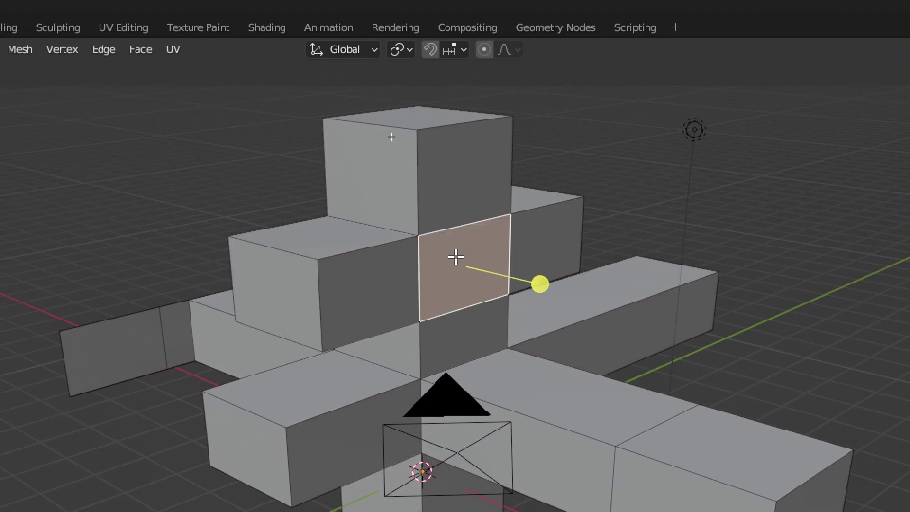
{"action": "middle_click_drag", "start_coordinate": [420, 269], "coordinate": [496, 270]}
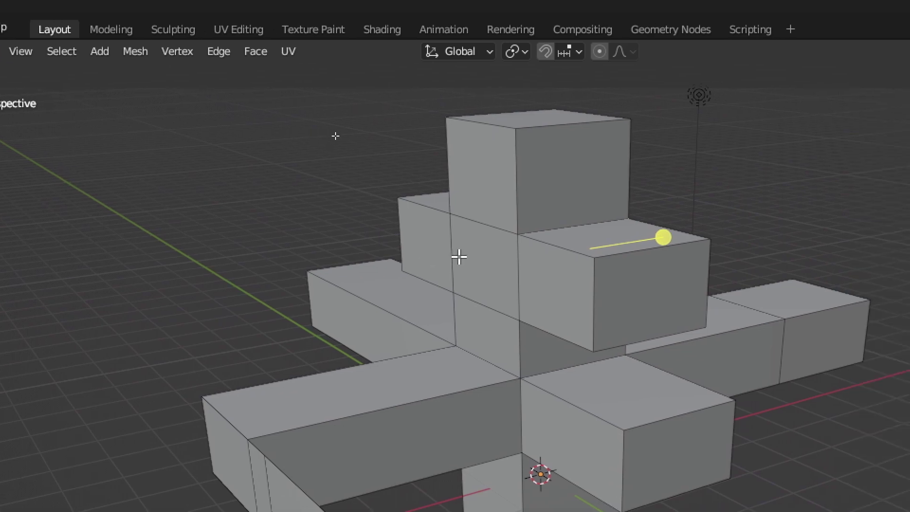
{"action": "left_click", "coordinate": [459, 257]}
{"action": "middle_click_drag", "start_coordinate": [629, 249], "coordinate": [423, 305]}
{"action": "middle_click_drag", "start_coordinate": [664, 202], "coordinate": [565, 252]}
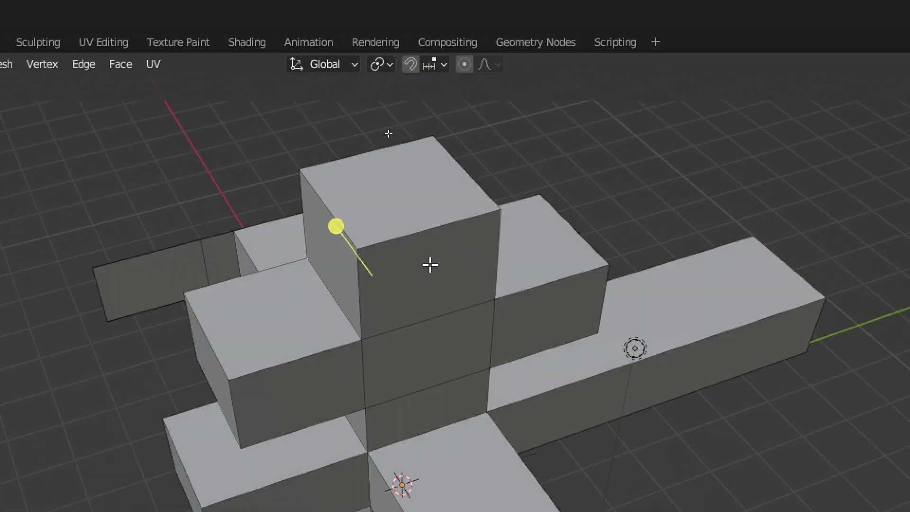
{"action": "middle_click_drag", "start_coordinate": [431, 265], "coordinate": [467, 241]}
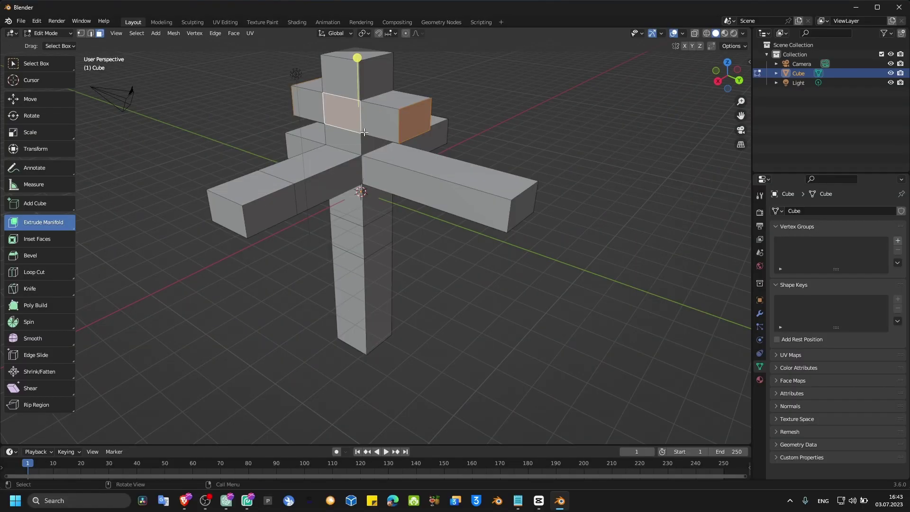
{"action": "left_click", "coordinate": [366, 134]}
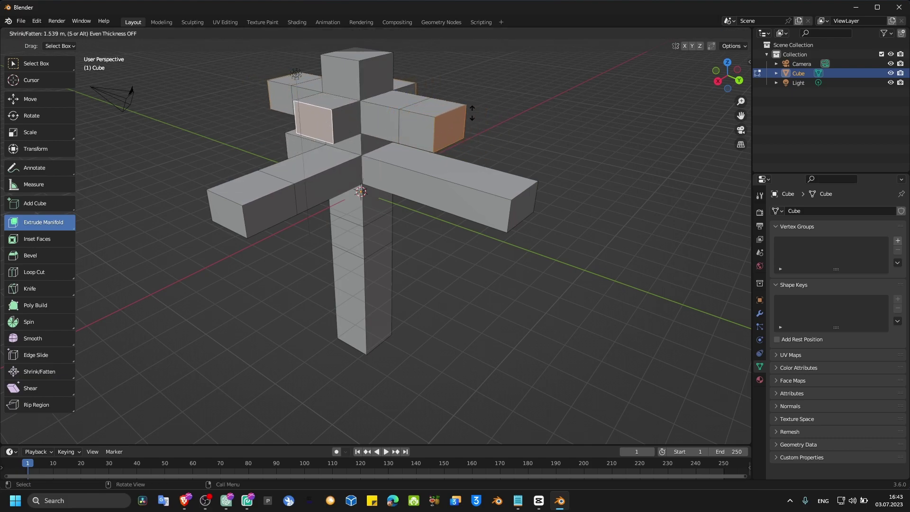
{"action": "left_click", "coordinate": [457, 82]}
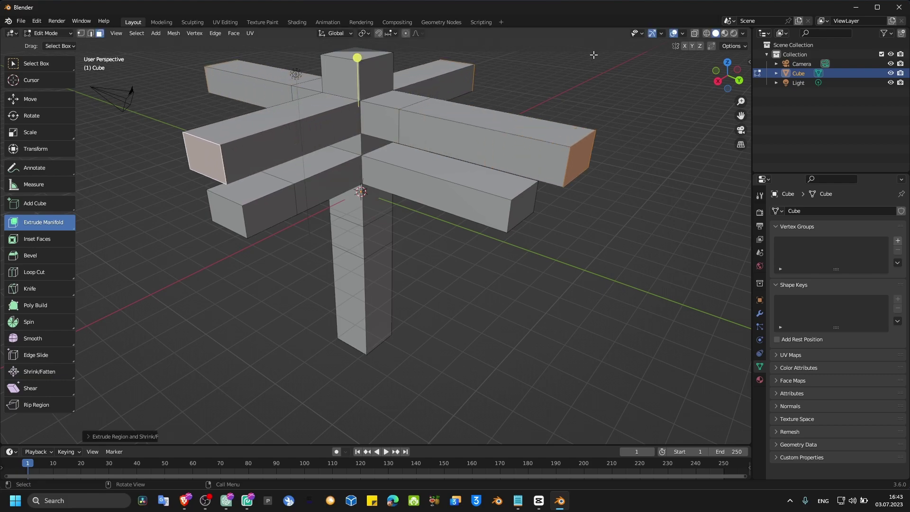
Switch to the Extrude Region tool and select the top face of the topmost block.
{"action": "middle_click_drag", "start_coordinate": [386, 87], "coordinate": [330, 134]}
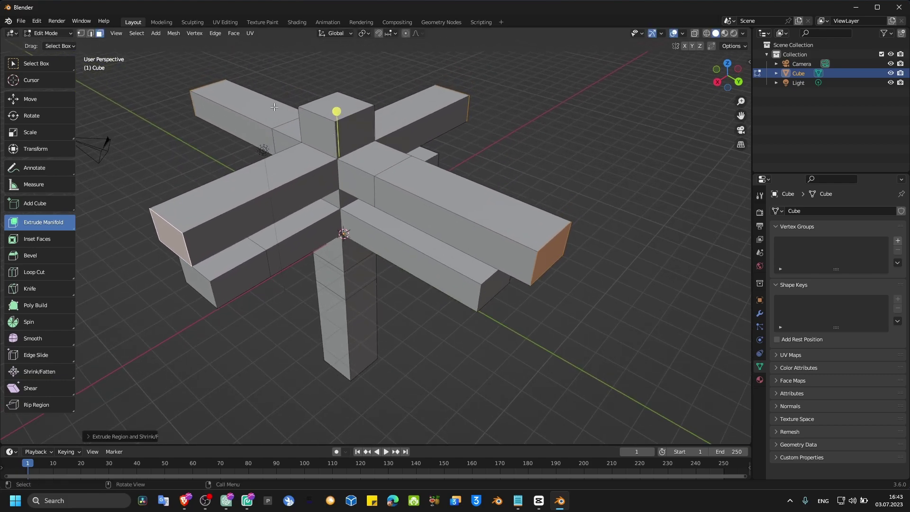
{"action": "key", "text": "alt+e"}
{"action": "left_click", "coordinate": [22, 226]}
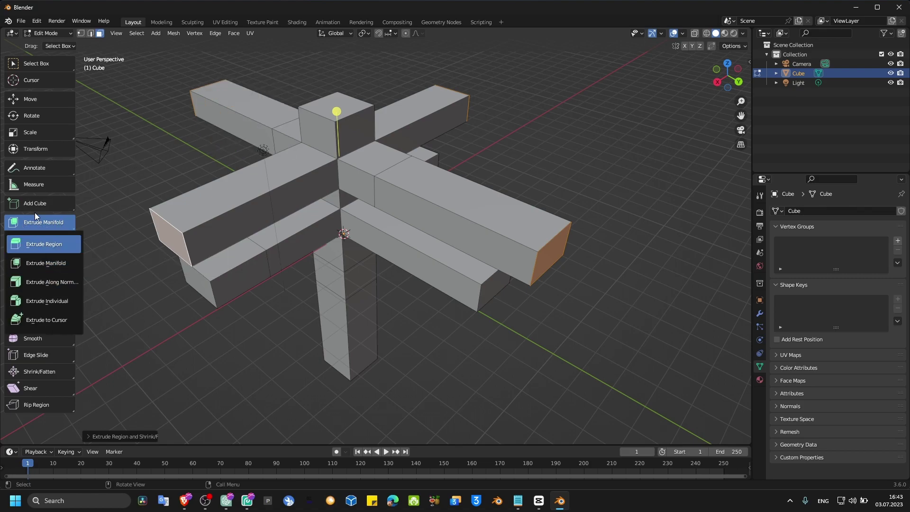
{"action": "left_click", "coordinate": [37, 243]}
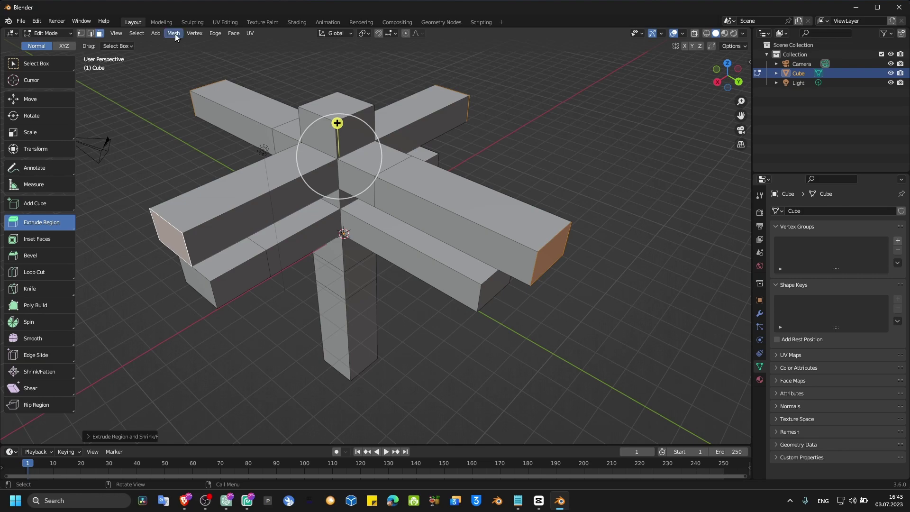
{"action": "left_click", "coordinate": [355, 101]}
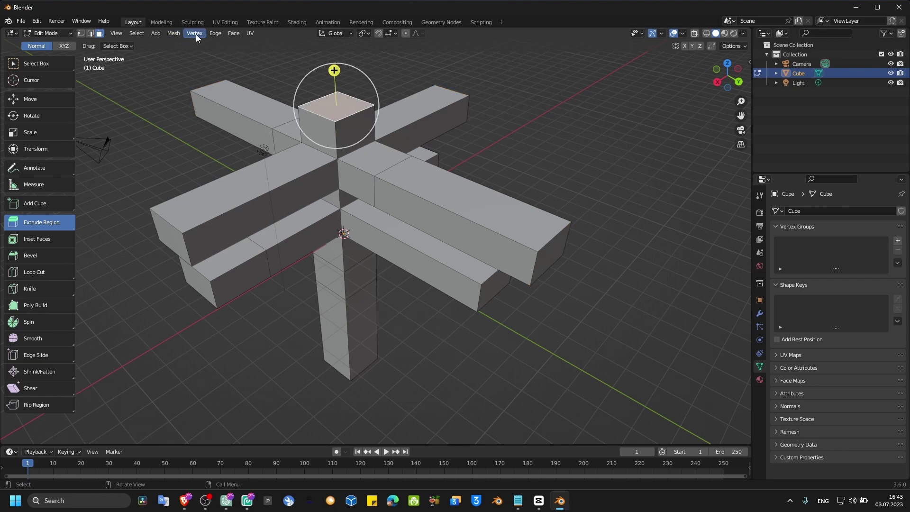
Look through the available mesh, face and view operations, including Extrude and Separate, and the shortcuts listed beside them.
{"action": "left_click", "coordinate": [173, 33]}
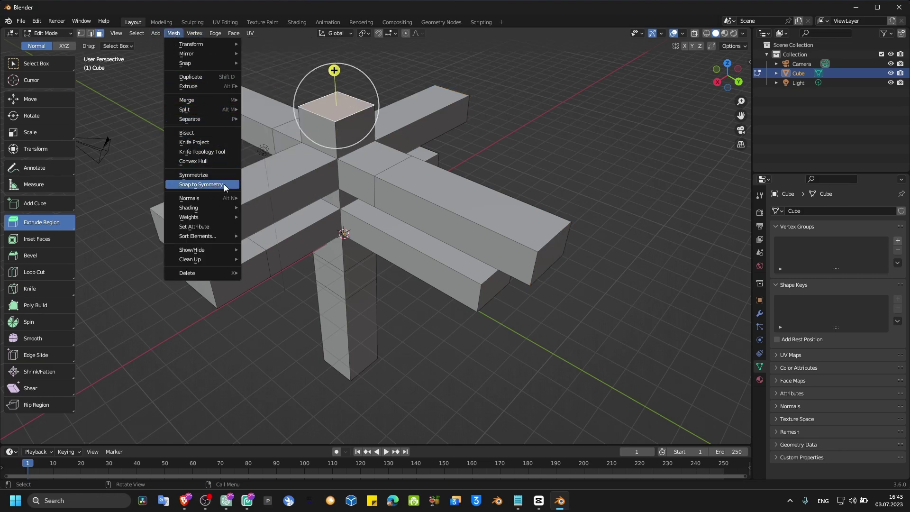
{"action": "mouse_move", "coordinate": [196, 33]}
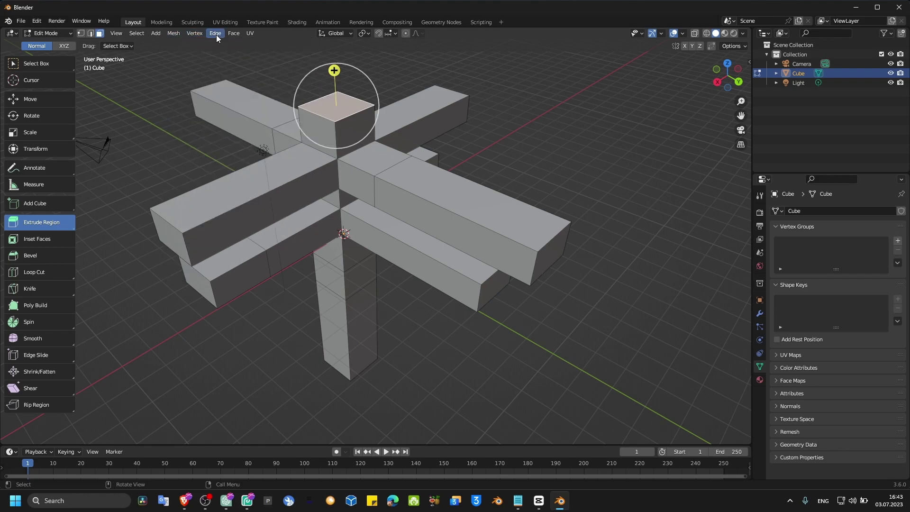
{"action": "mouse_move", "coordinate": [234, 34]}
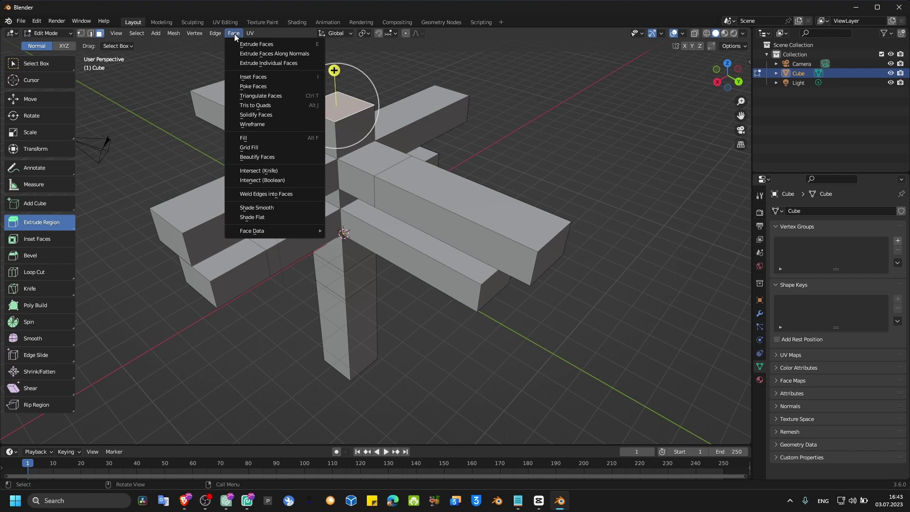
{"action": "mouse_move", "coordinate": [119, 34]}
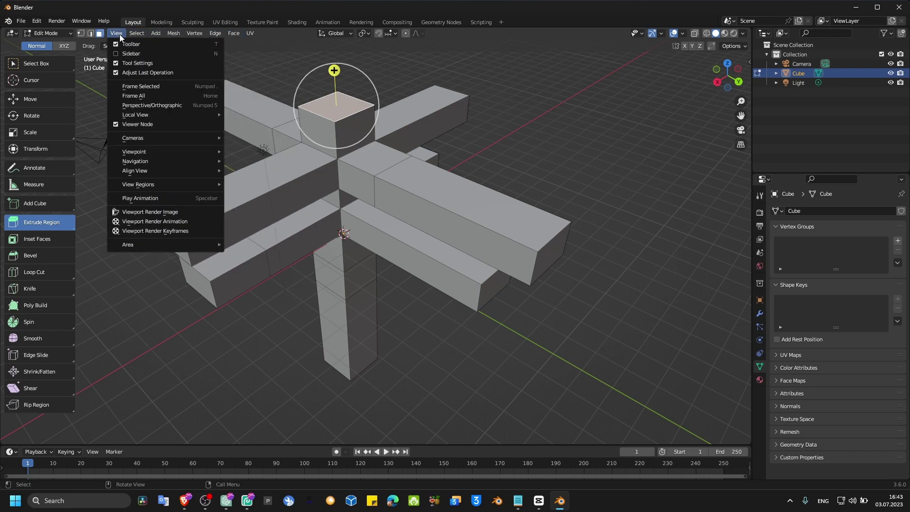
{"action": "mouse_move", "coordinate": [158, 33]}
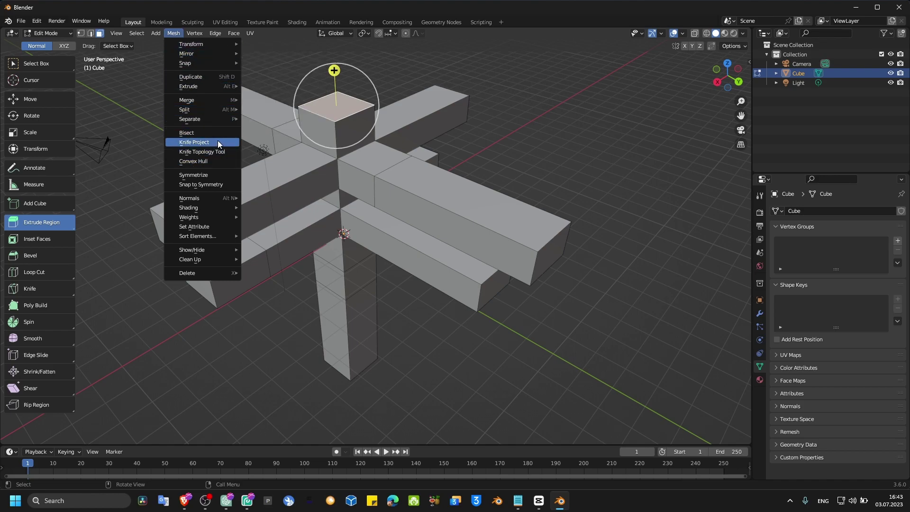
{"action": "mouse_move", "coordinate": [216, 119]}
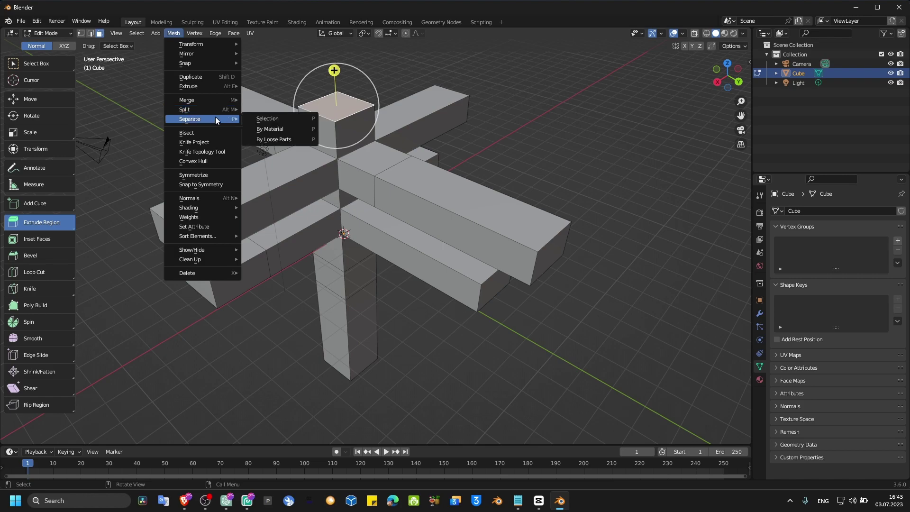
{"action": "mouse_move", "coordinate": [211, 86]}
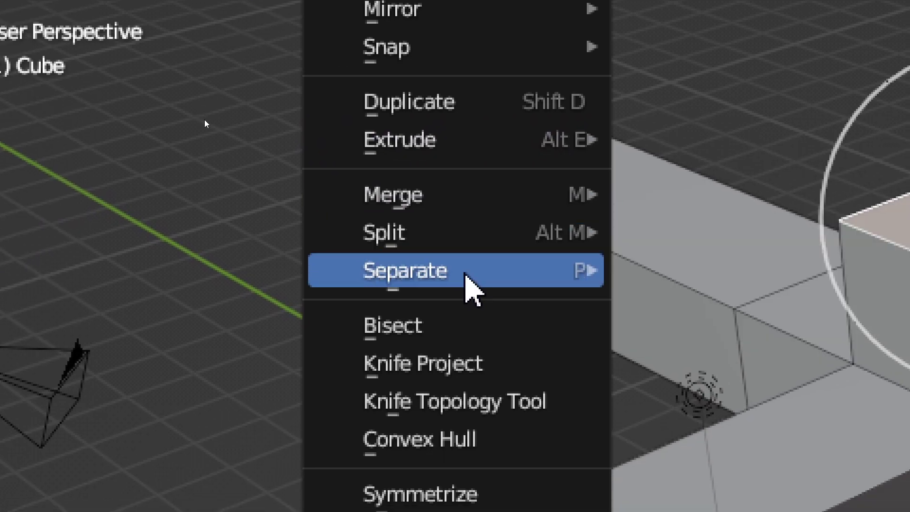
{"action": "mouse_move", "coordinate": [384, 380]}
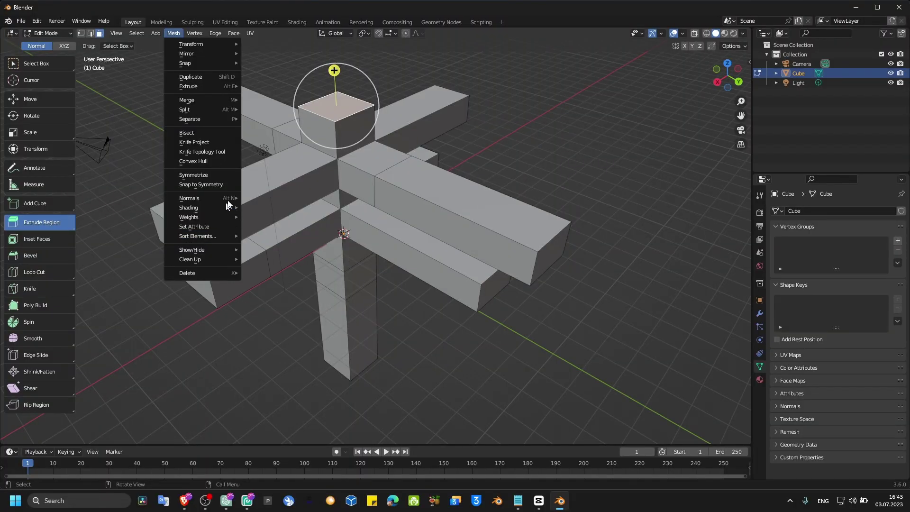
Select the long top face of the upper arm that extends along the positive X axis.
{"action": "left_click", "coordinate": [296, 154]}
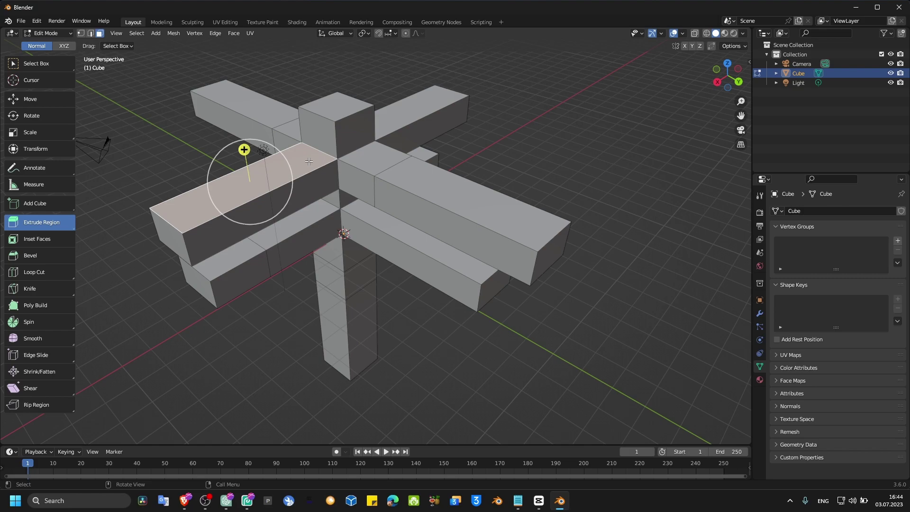
{"action": "left_click", "coordinate": [637, 500]}
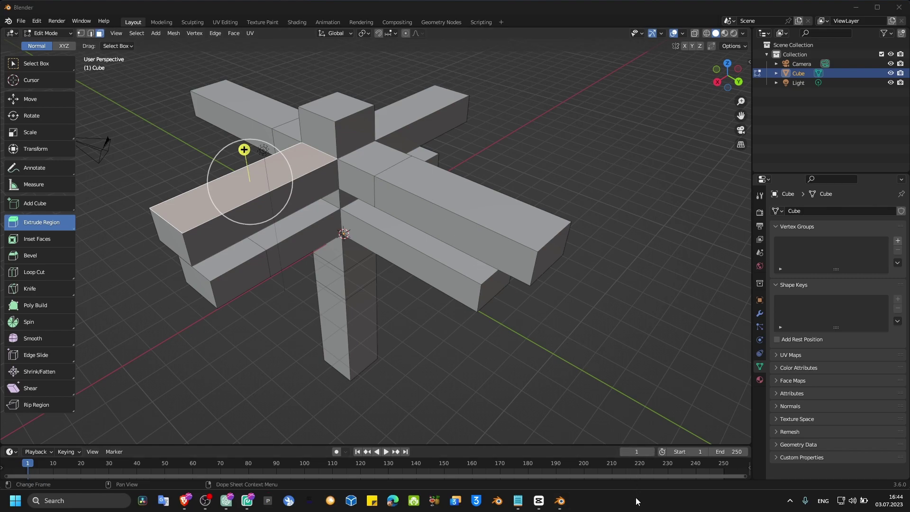